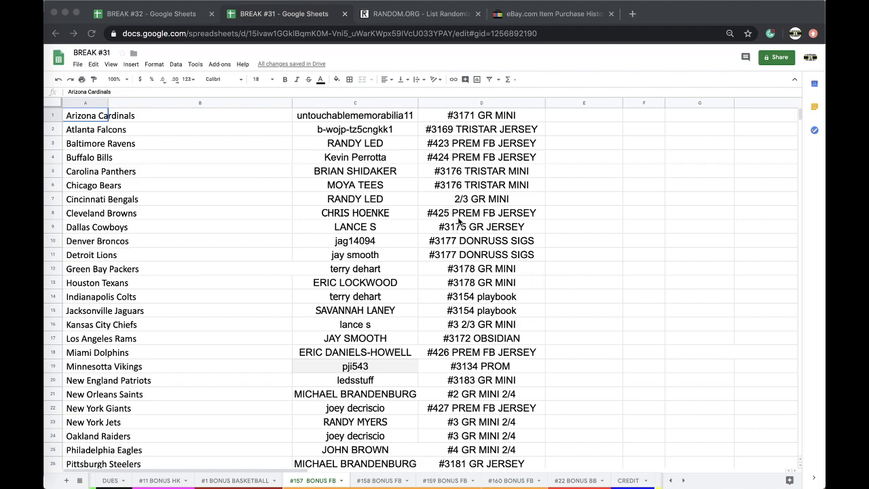
Review the participants and their listed prizes beside each team in the #157 BONUS FB sheet
scroll(459, 220, "down", 1)
scroll(398, 207, "up", 1)
scroll(398, 208, "down", 4)
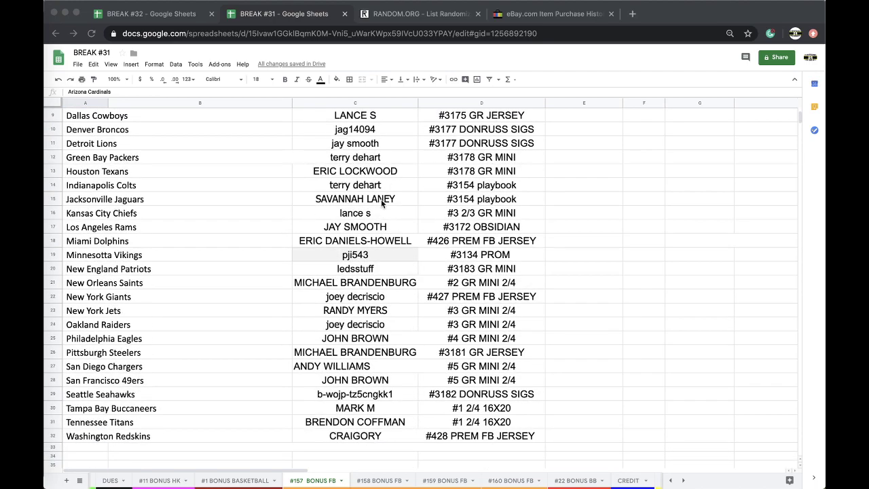
scroll(332, 277, "up", 4)
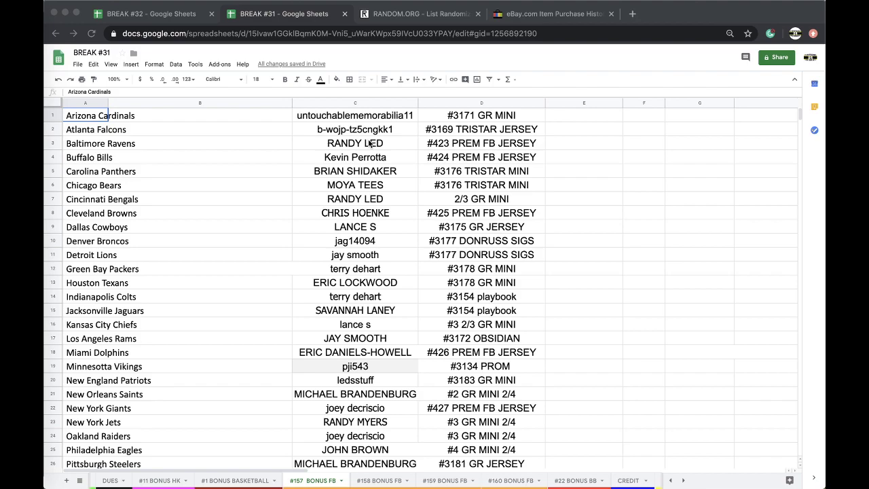
scroll(372, 142, "down", 4)
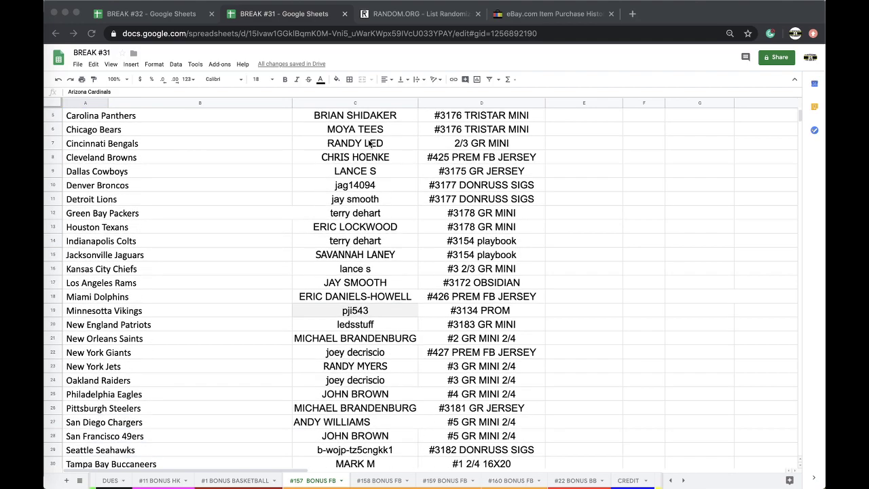
scroll(371, 142, "down", 1)
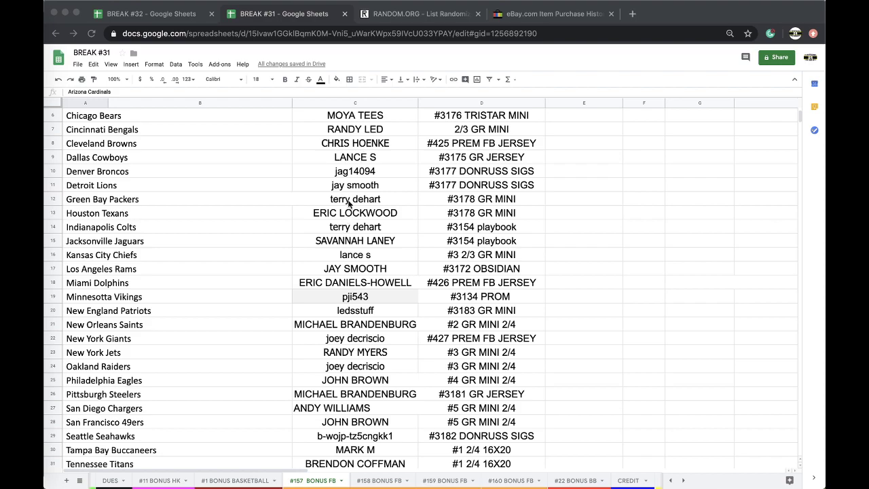
scroll(349, 204, "down", 1)
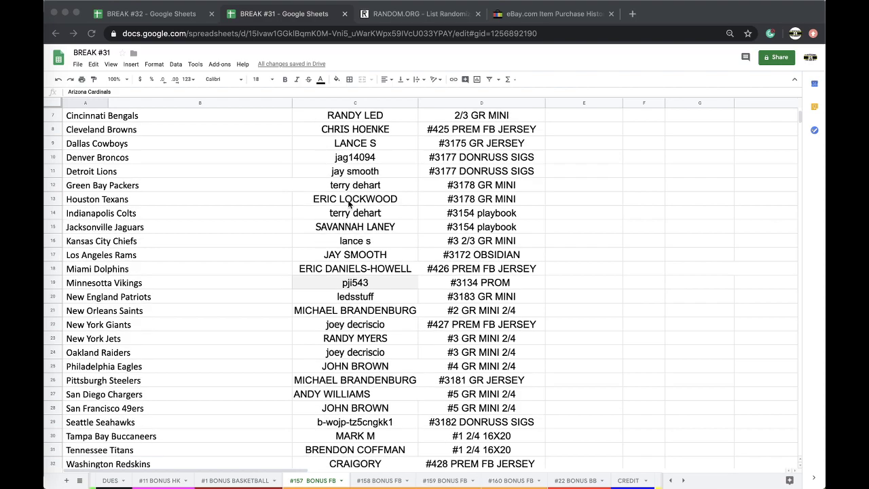
scroll(349, 203, "down", 1)
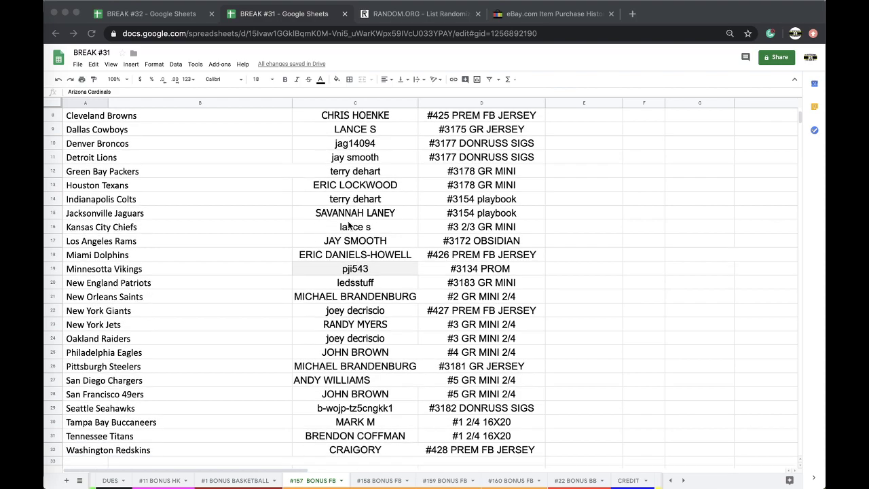
Copy the whole column C of participant names from the #157 BONUS FB sheet
left_click(354, 102)
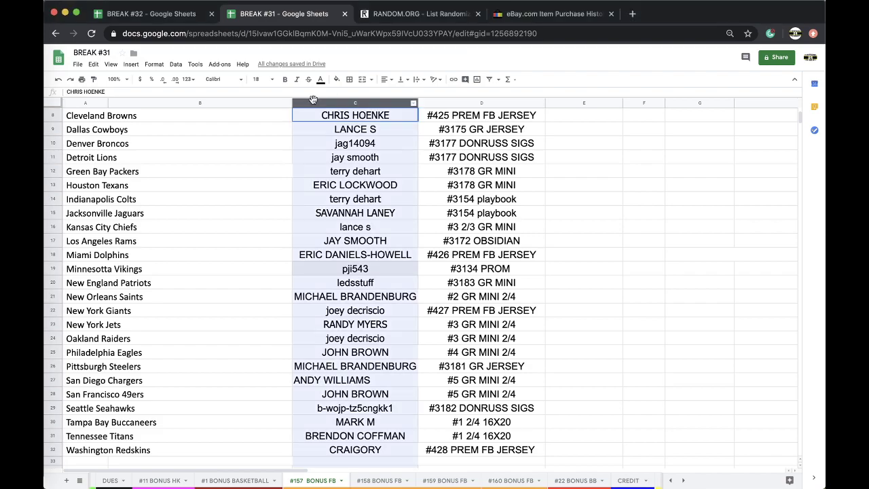
scroll(353, 273, "down", 5)
scroll(353, 274, "up", 7)
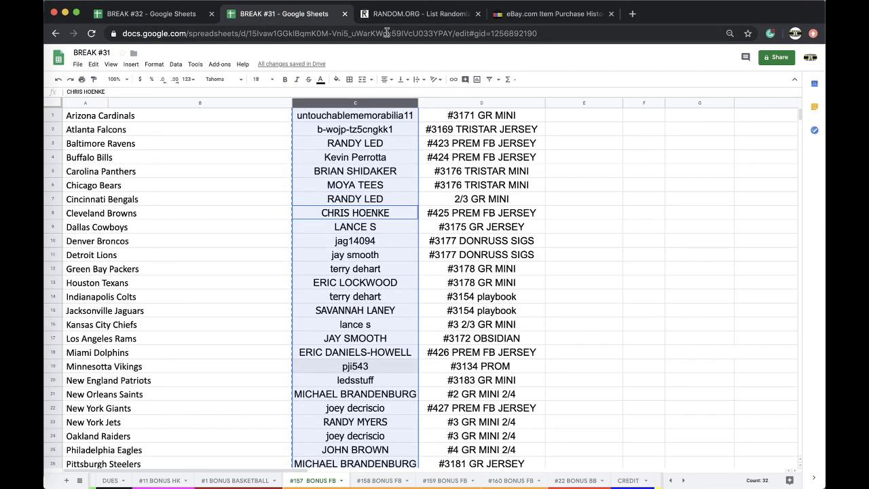
Switch to RANDOM.ORG, load a blank List Randomizer form for the copied names, and close the eBay purchase history page
left_click(417, 13)
left_click(375, 32)
key("Return")
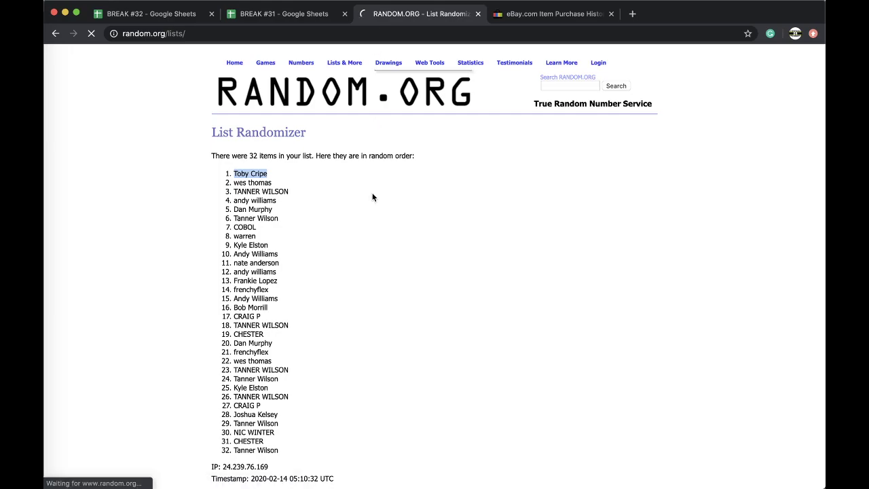
left_click(611, 14)
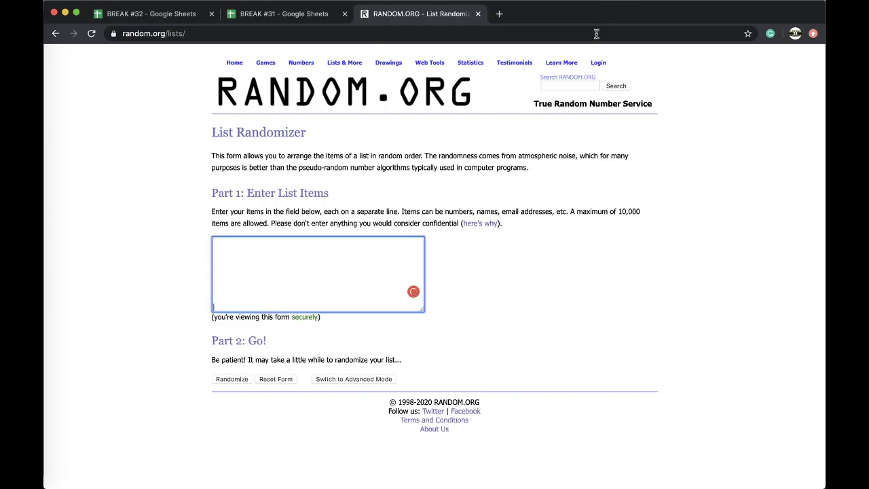
Randomize the pasted list of participant names six times and go back from the results
left_click(232, 379)
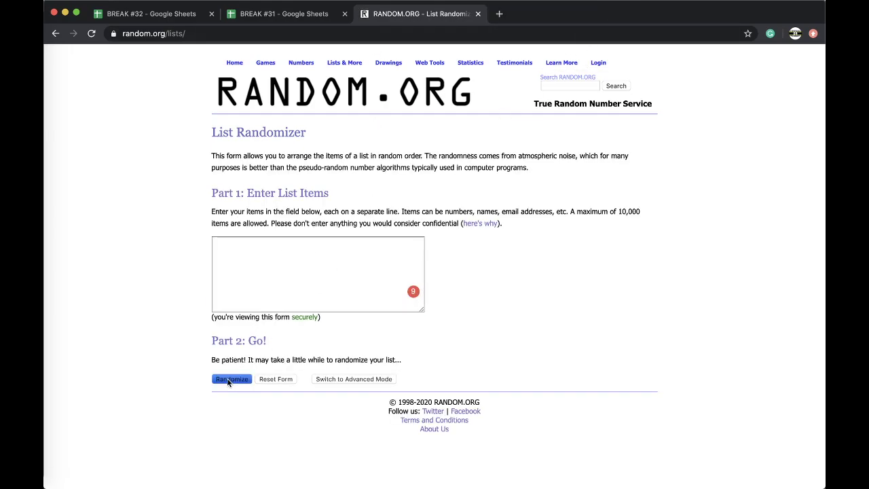
left_click(221, 421)
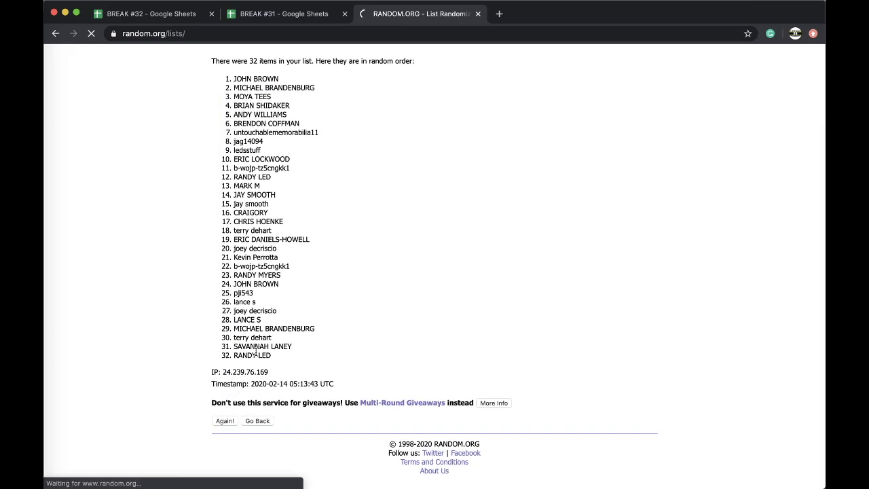
left_click(229, 421)
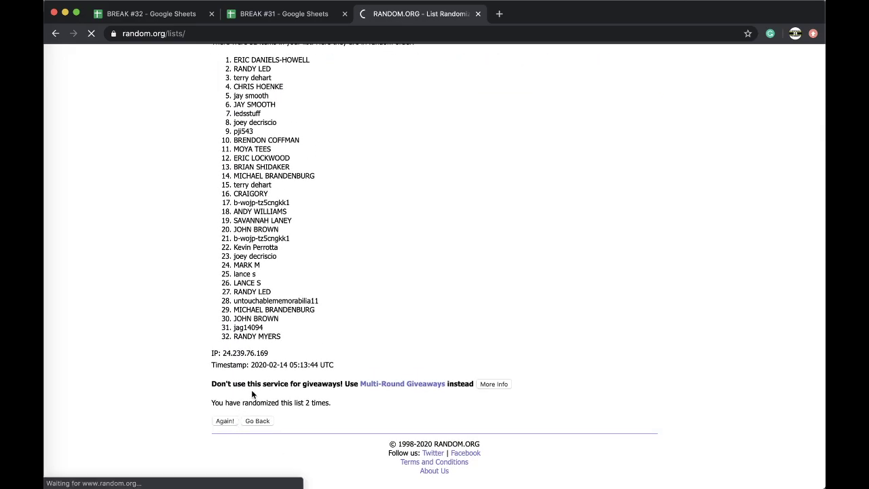
left_click(226, 421)
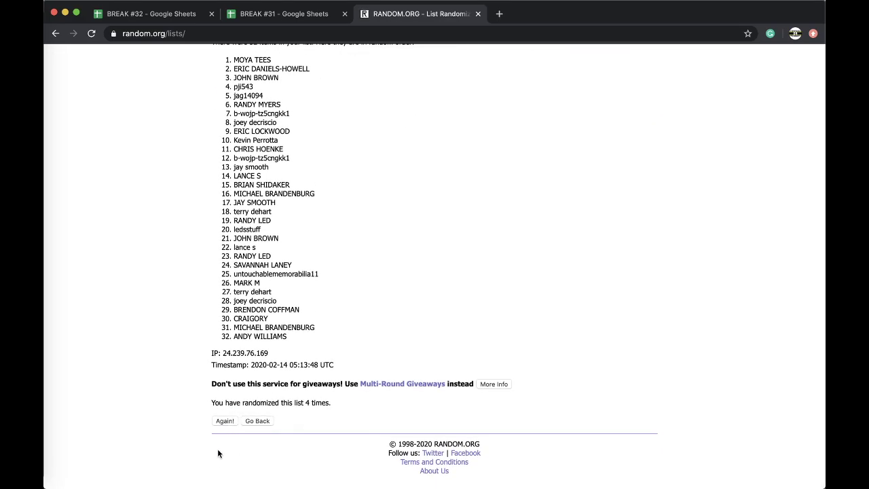
left_click(221, 421)
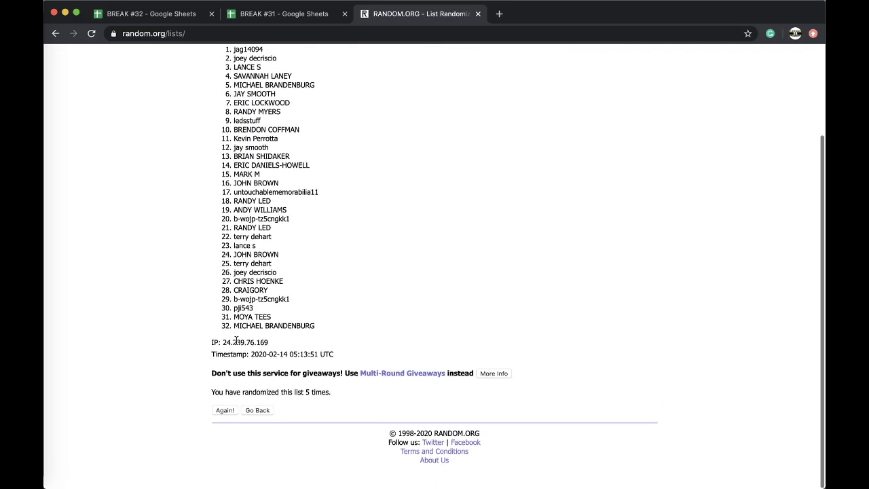
left_click(224, 420)
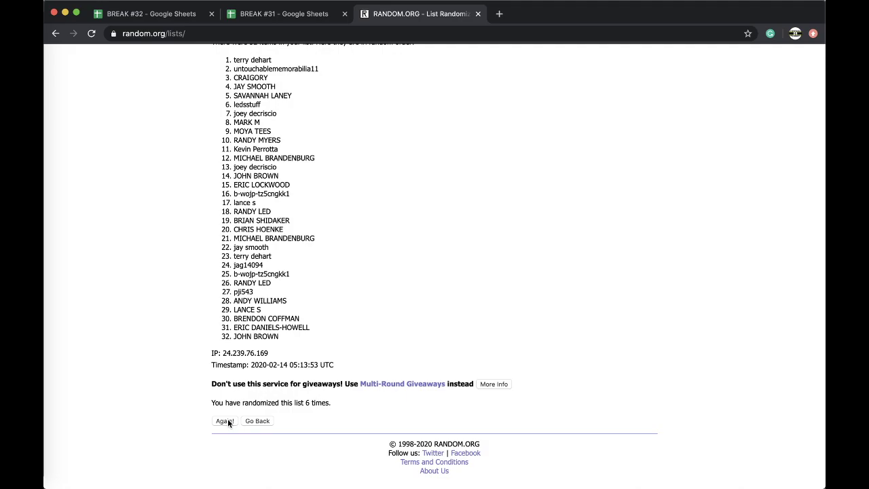
left_click(253, 420)
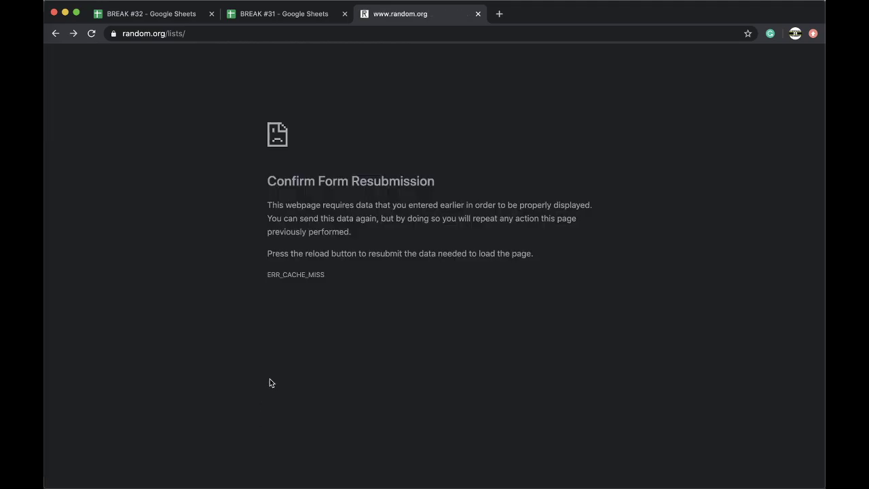
Reload a blank List Randomizer form with the copied participant names and randomize the list five times
left_click(405, 28)
key("Return")
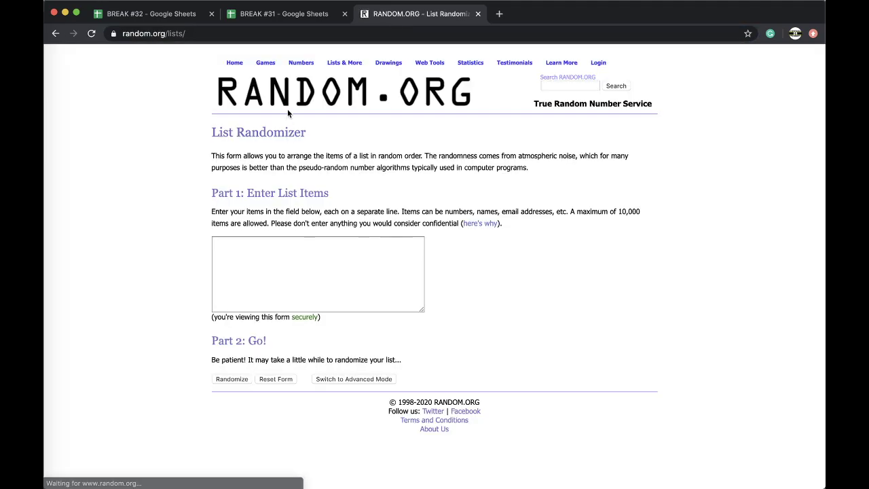
left_click(231, 379)
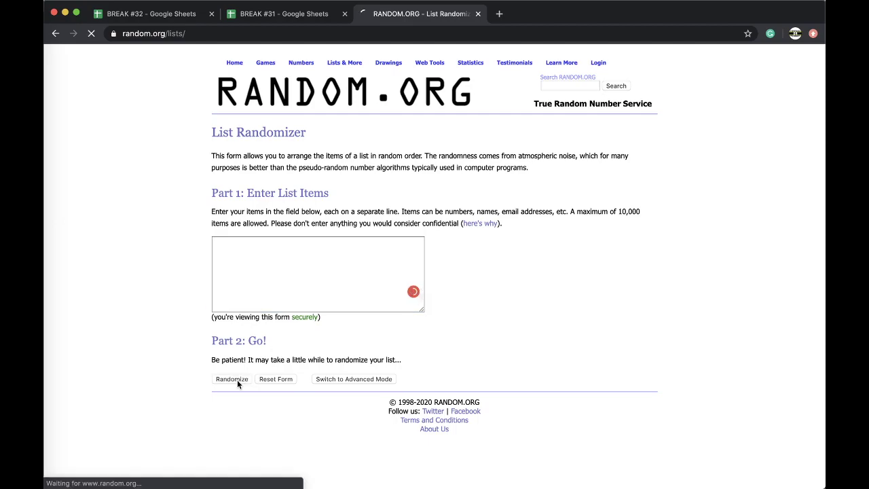
scroll(236, 358, "down", 5)
left_click(225, 419)
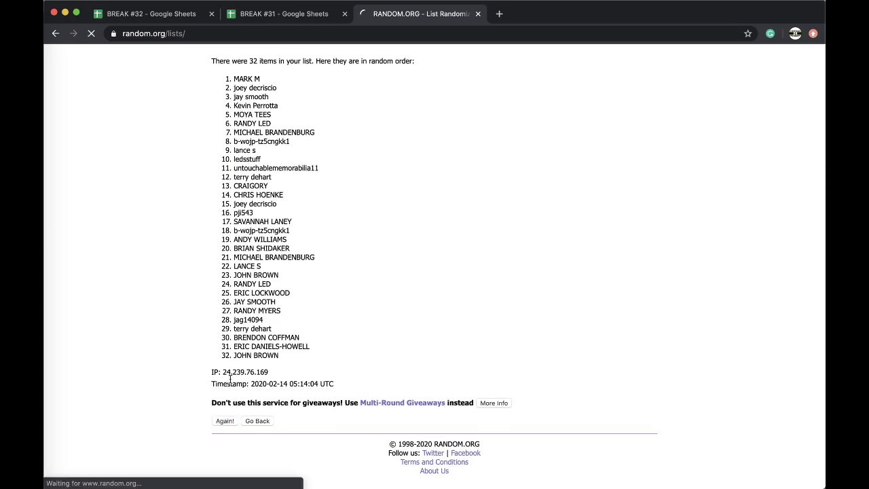
left_click(223, 415)
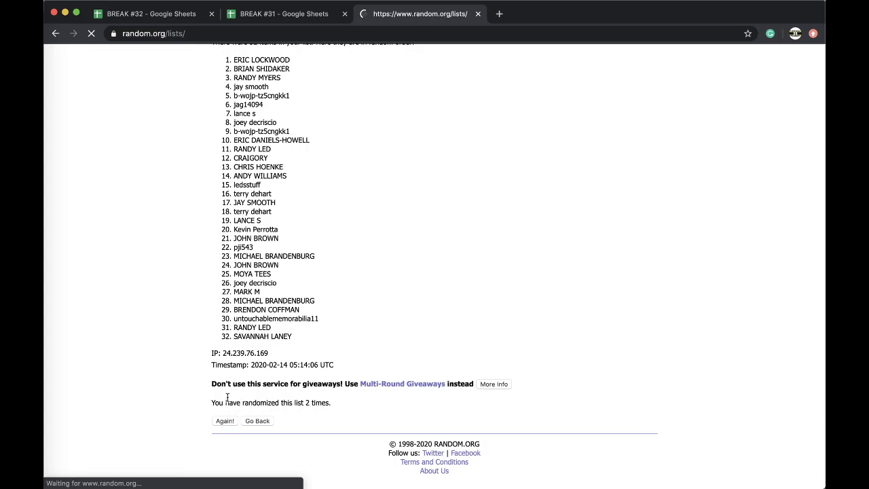
left_click(223, 415)
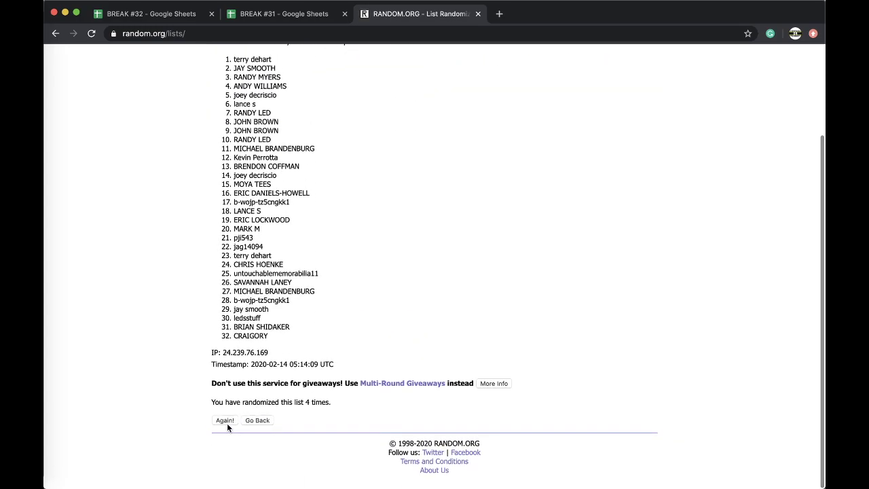
left_click(227, 421)
Copy all the names from the fifth randomized result and switch back to the BREAK #31 spreadsheet
left_click_drag(231, 172, 299, 344)
key("ctrl+c")
scroll(262, 209, "down", 3)
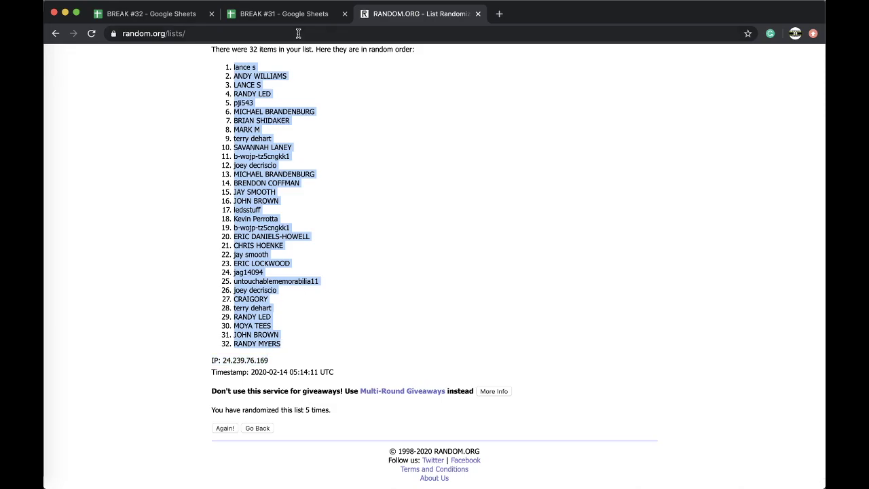
left_click(277, 14)
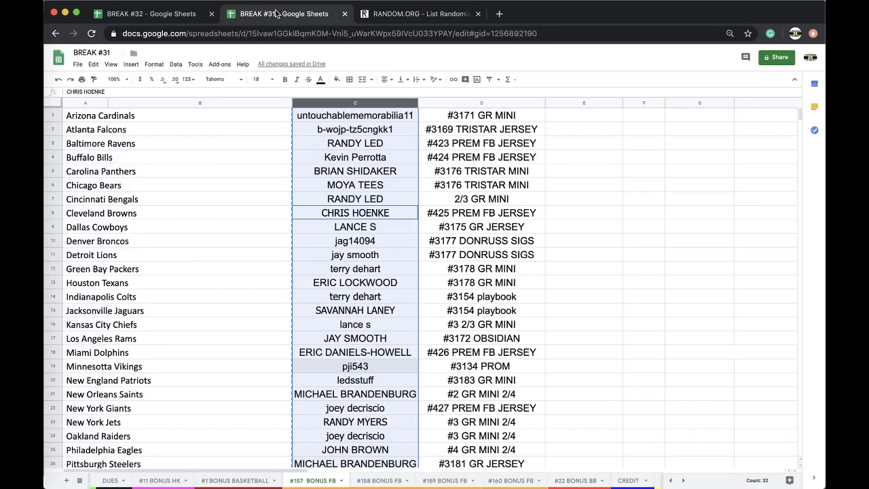
Fit column A's width to the team names and paste the randomized names into column B starting at B1
double_click(108, 103)
left_click(258, 119)
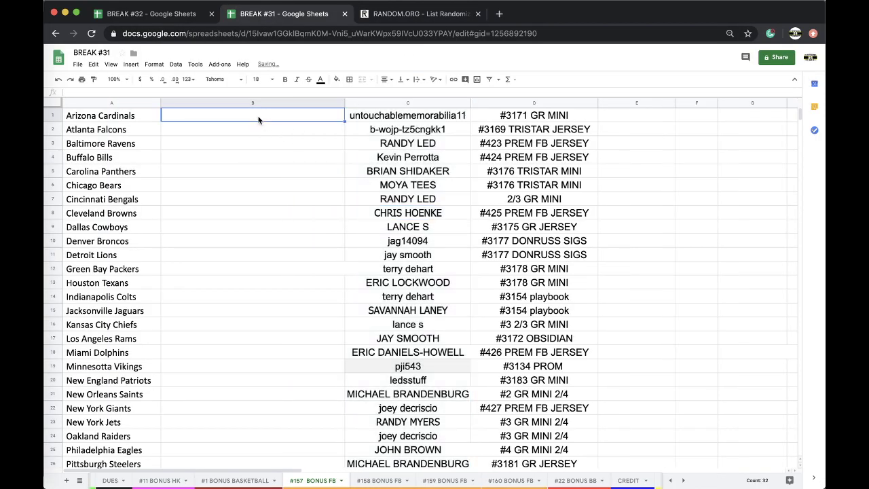
key("ctrl+v")
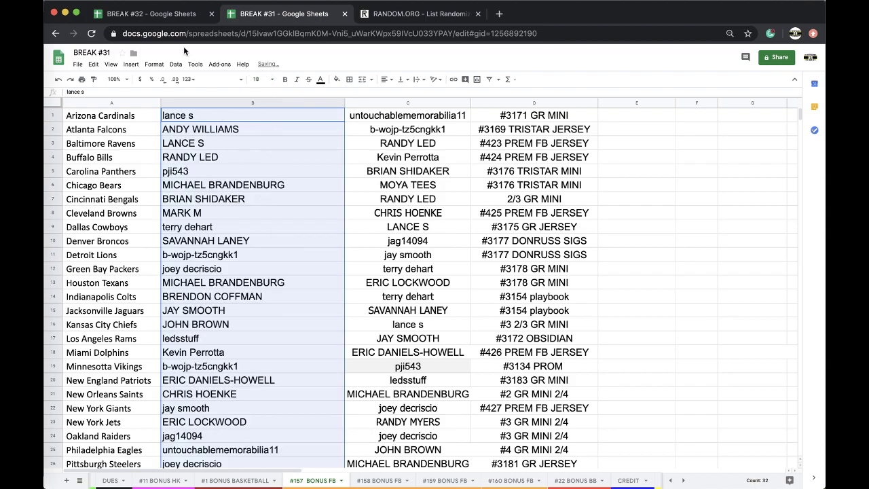
Sort the sheet by column B from A to Z so each participant's teams are grouped together
left_click(176, 63)
left_click(204, 76)
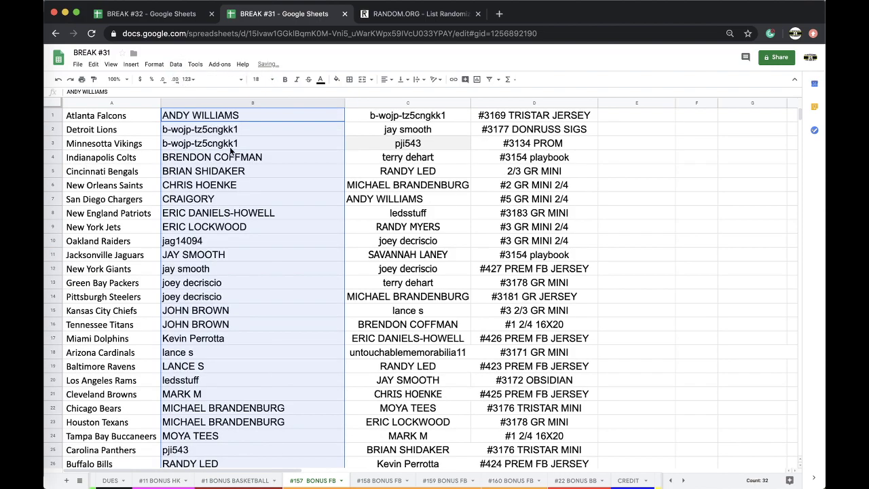
left_click(222, 140)
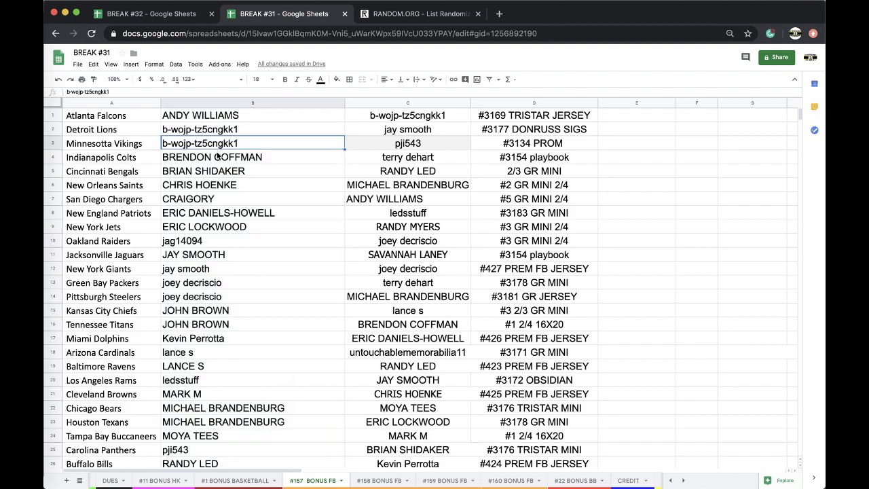
Read through the sorted rows to examine which team each participant in column B received
left_click(200, 187)
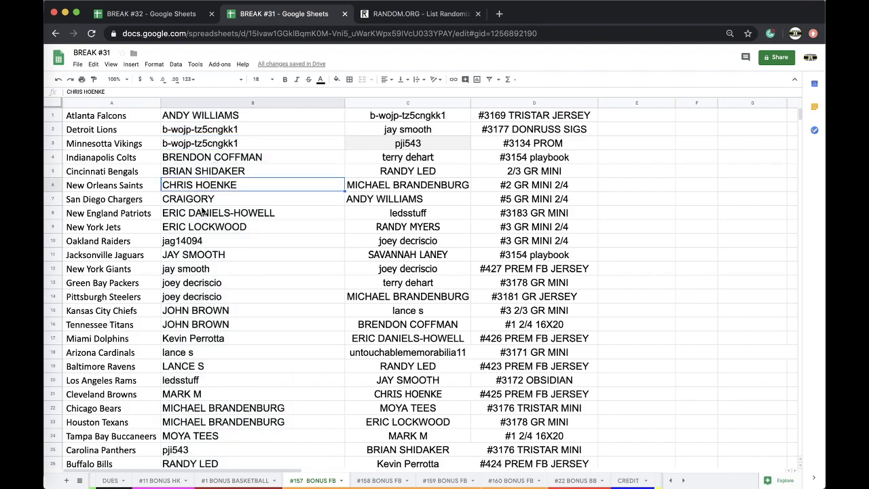
scroll(207, 198, "down", 2)
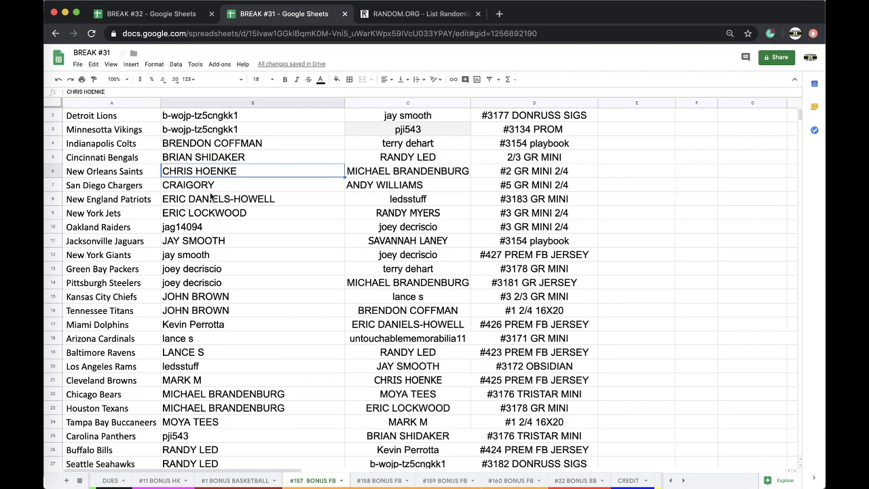
scroll(217, 191, "down", 1)
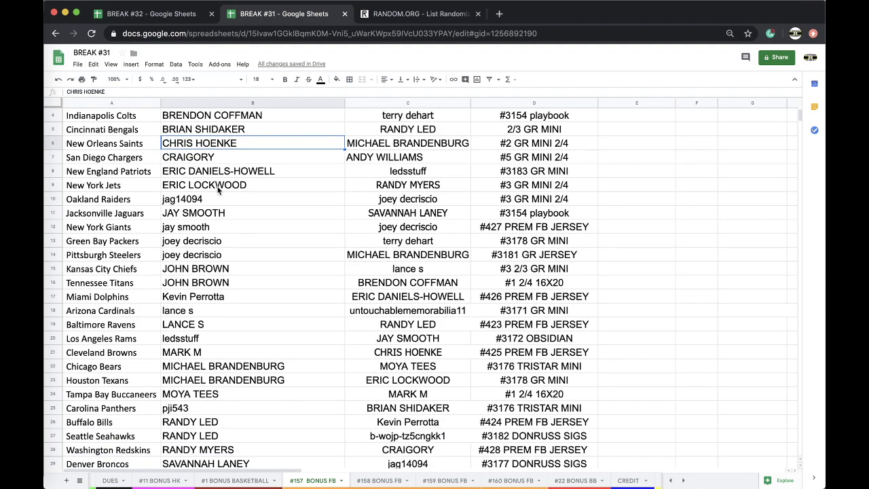
scroll(217, 191, "down", 1)
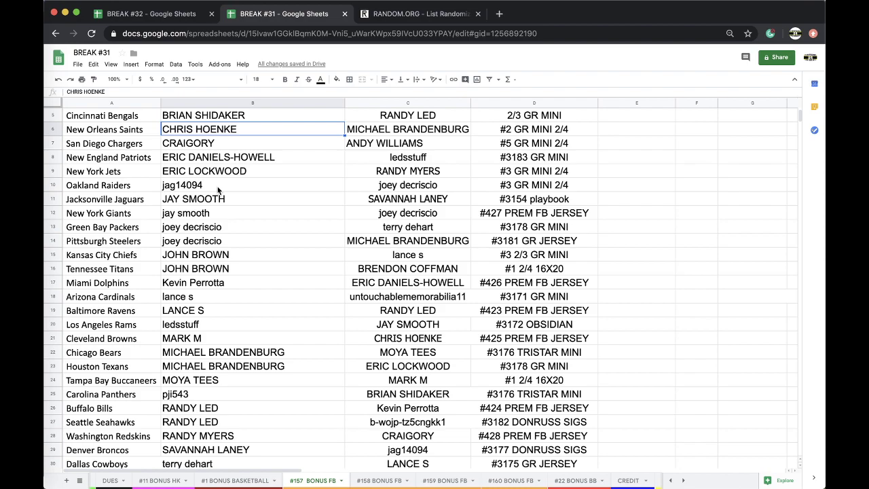
scroll(217, 190, "down", 1)
scroll(217, 191, "down", 1)
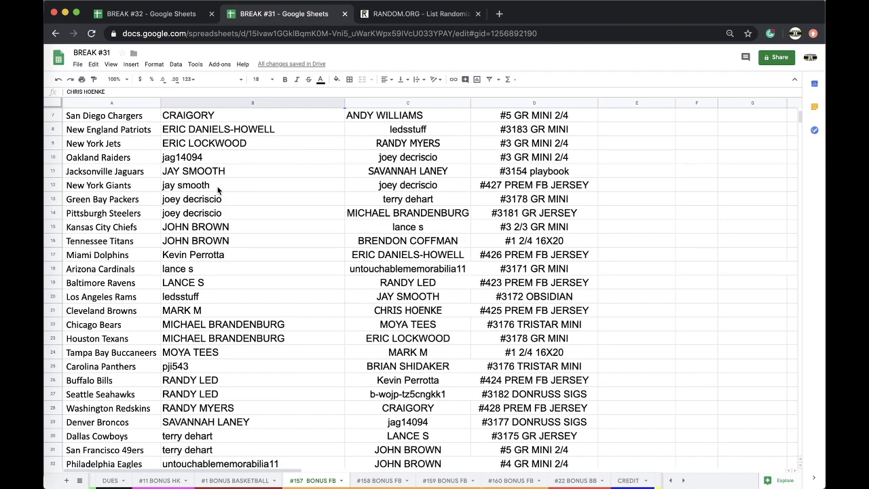
scroll(217, 191, "down", 2)
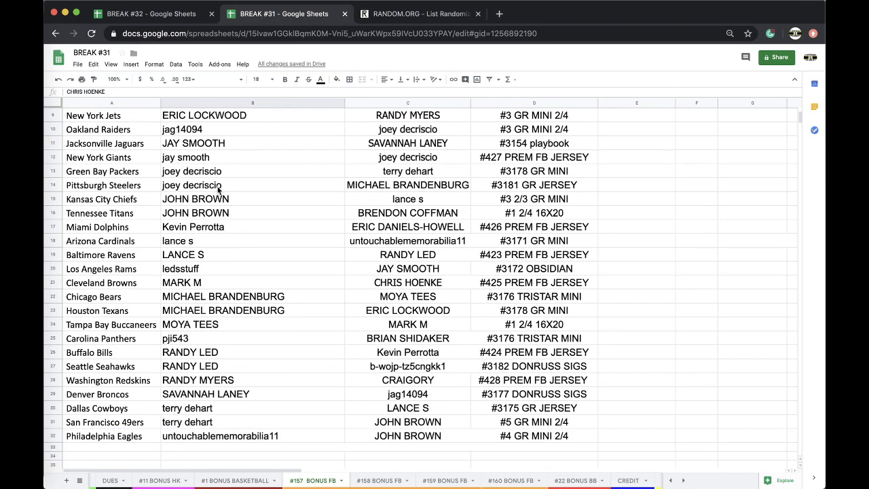
scroll(217, 190, "down", 1)
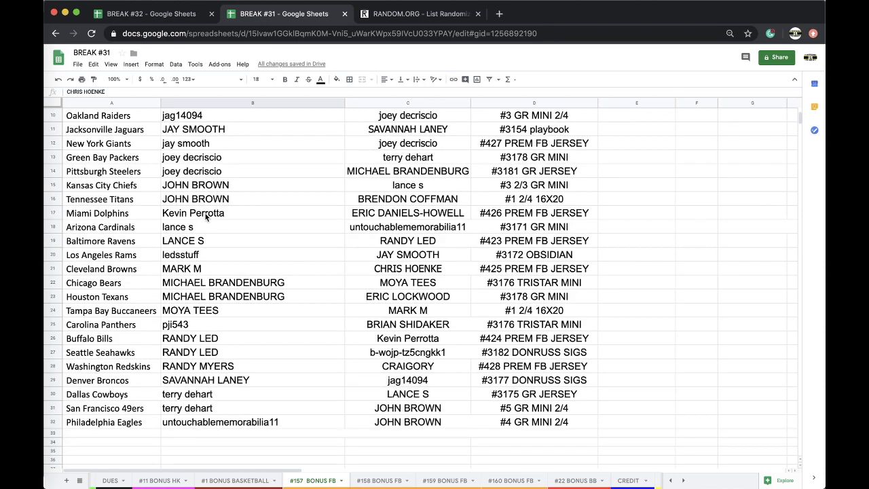
Examine the remaining sorted rows from Miami Dolphins in row 17 down to Philadelphia Eagles in row 32
left_click(207, 214)
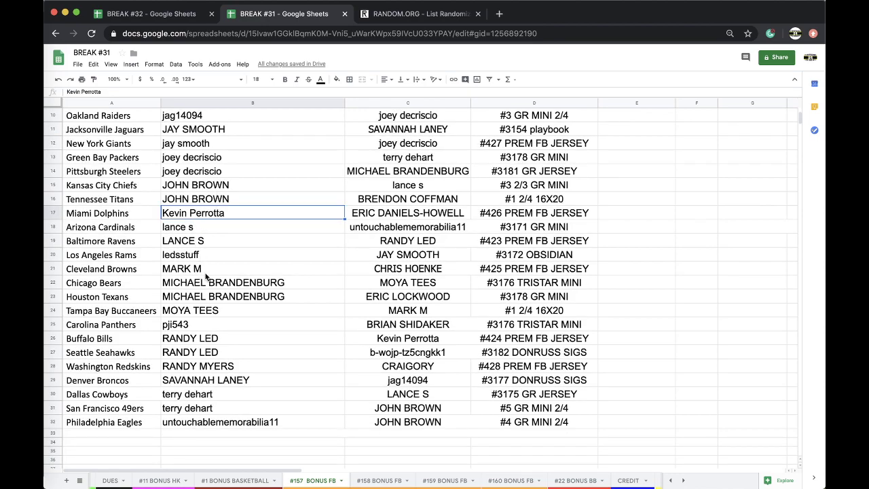
scroll(206, 260, "down", 1)
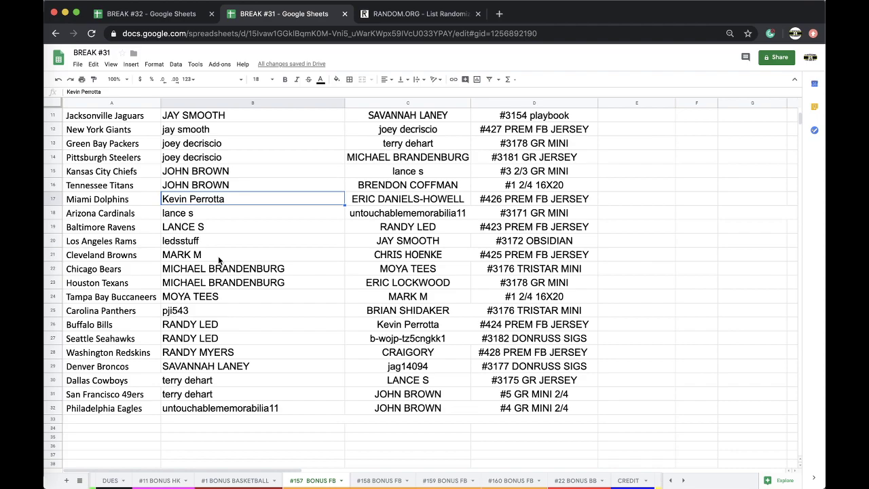
scroll(212, 292, "down", 1)
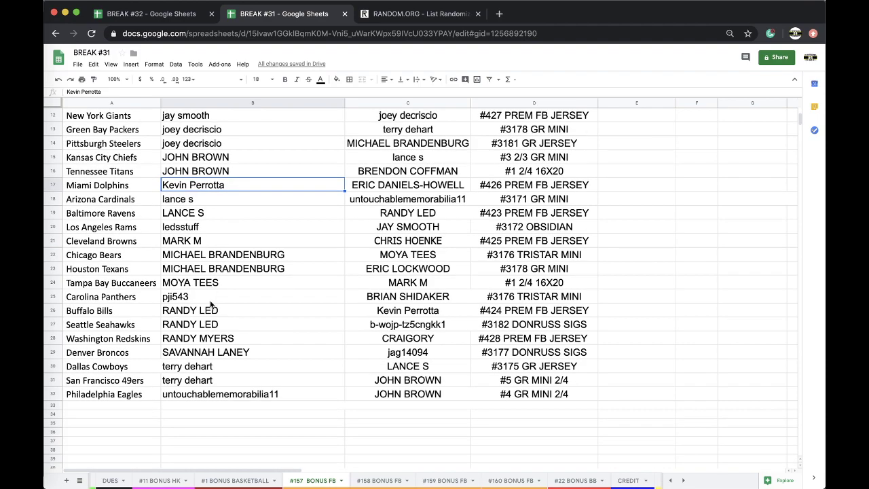
scroll(212, 305, "down", 1)
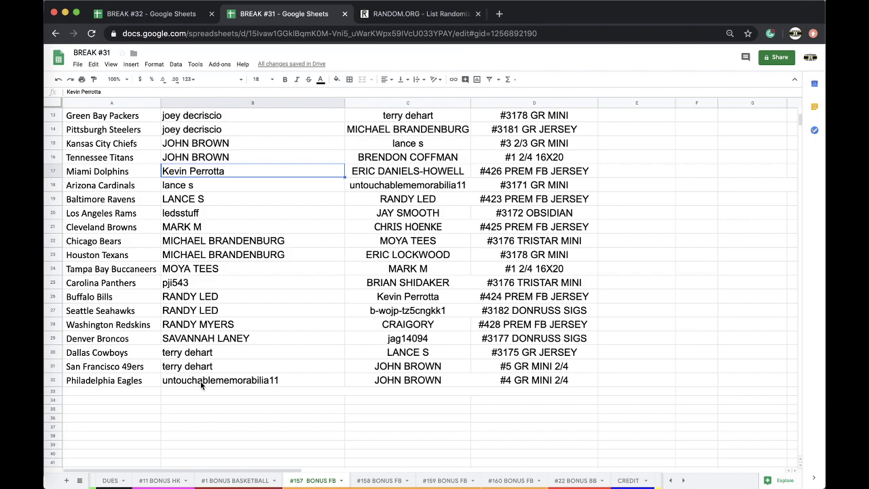
Move the #157 BONUS FB sheet ahead of DUES, directly after the #19 PREMIUM FS HELMET sheet
scroll(272, 485, "left", 3)
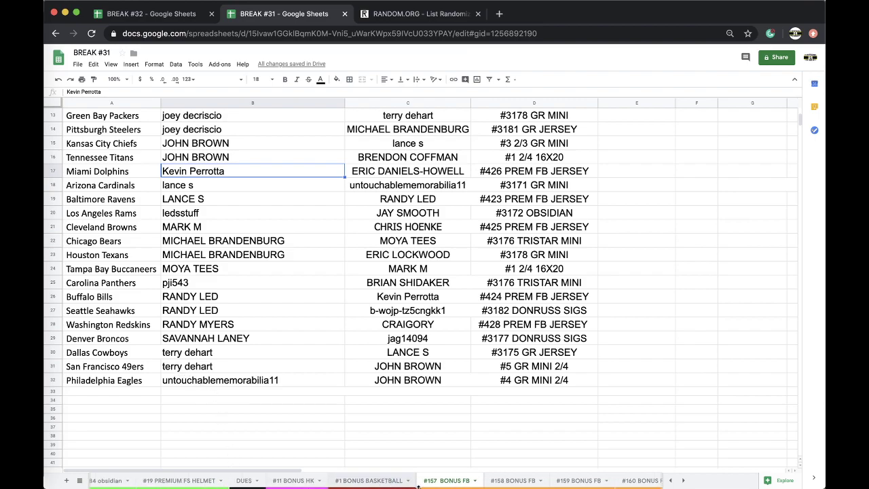
left_click_drag(444, 484, 261, 483)
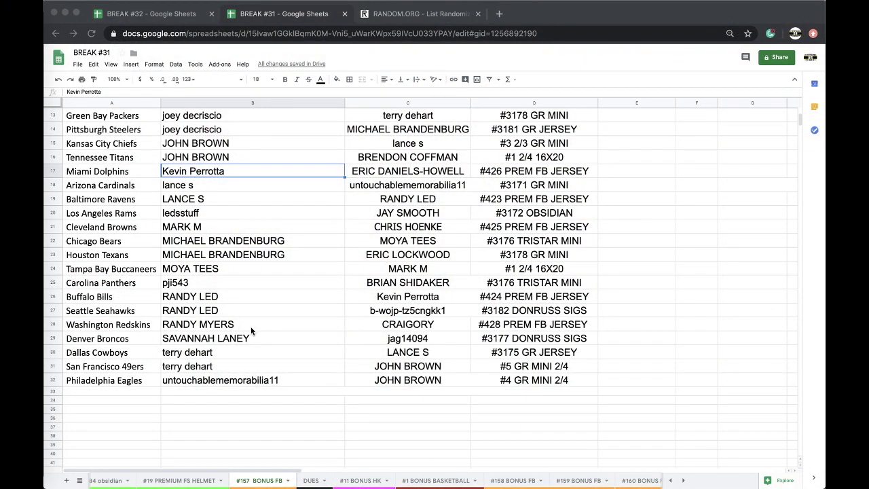
Sort the #157 BONUS FB sheet by column A from A to Z so the team names run alphabetically
scroll(221, 360, "up", 5)
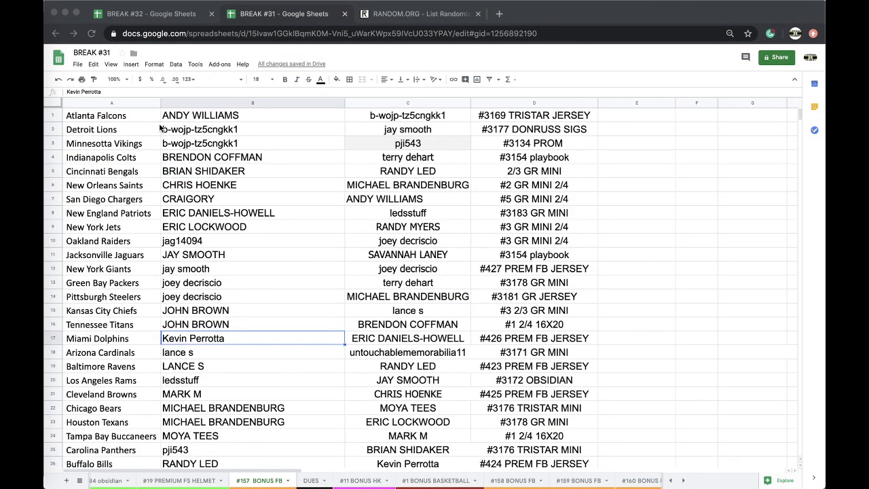
left_click(112, 103)
left_click(175, 64)
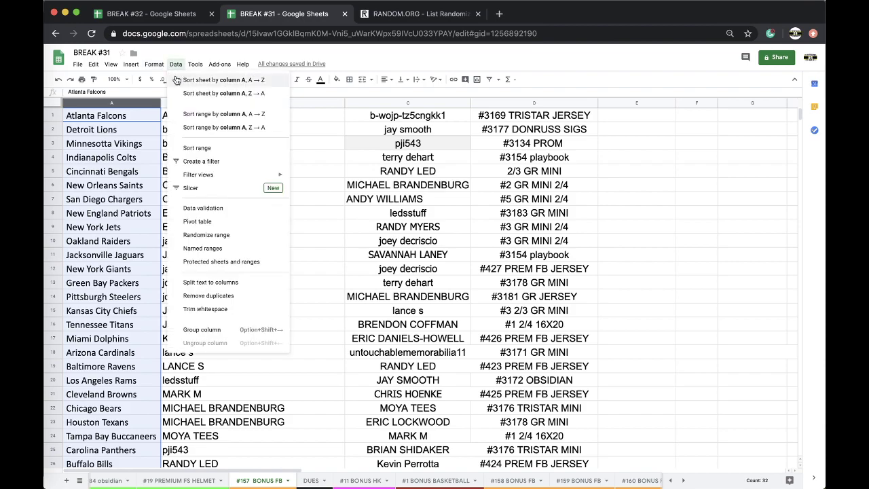
left_click(218, 82)
Open the fill color palette for cell B12, the participant assigned to the Green Bay Packers
left_click(191, 272)
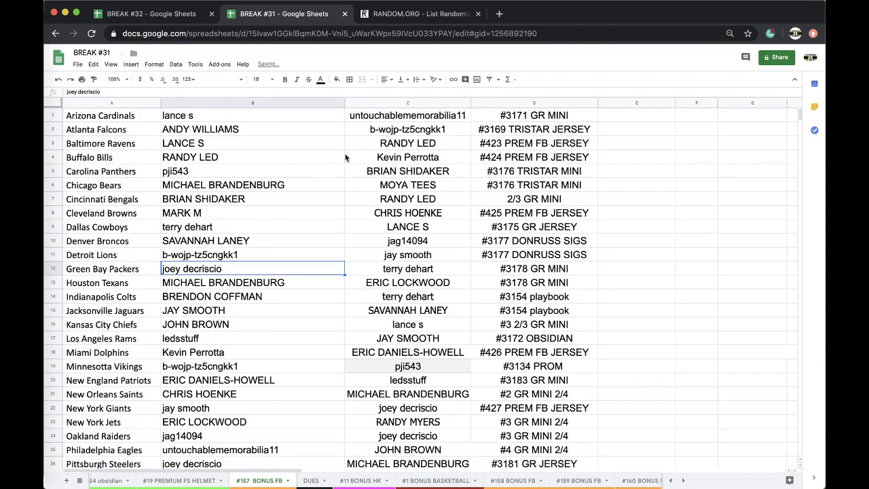
left_click(336, 79)
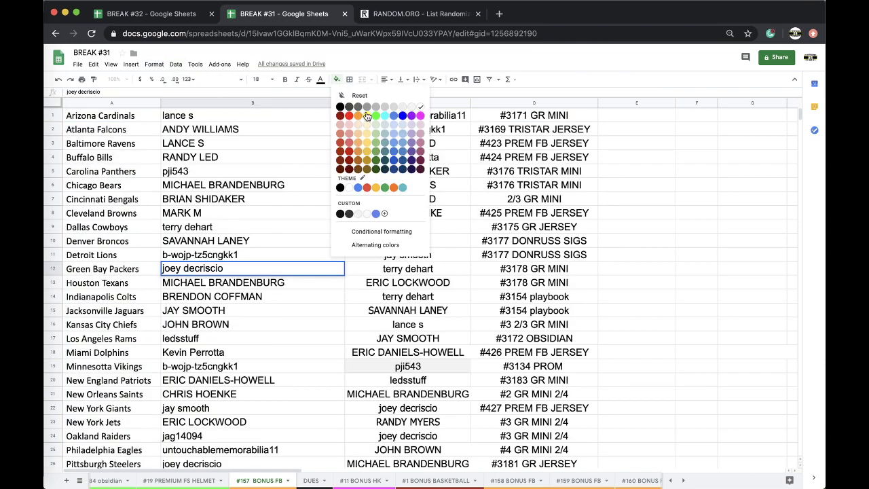